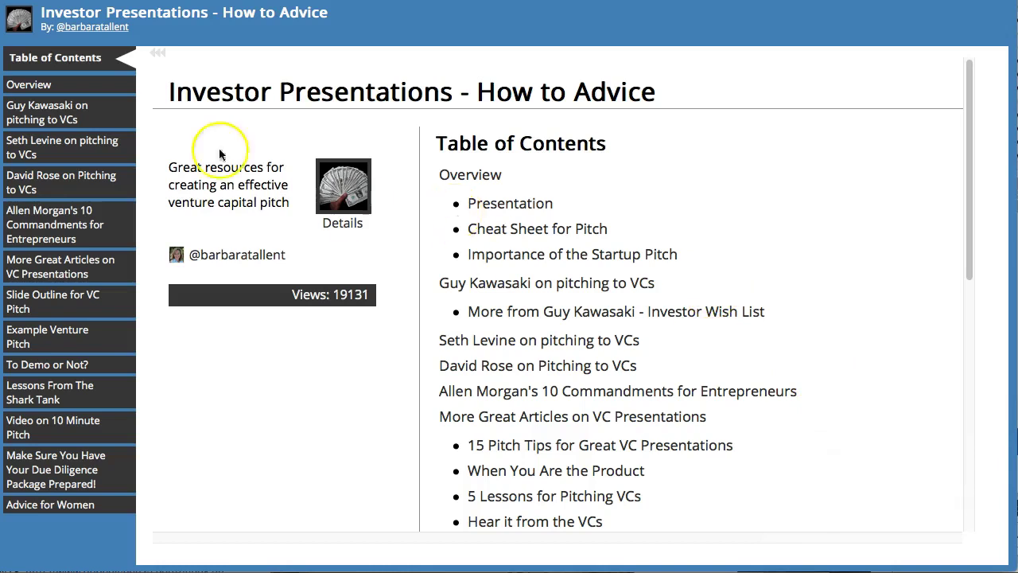
- Go through Overview and Presentation to the 'David Rose on Pitching to VCs' TED talk tab
left_click(36, 86)
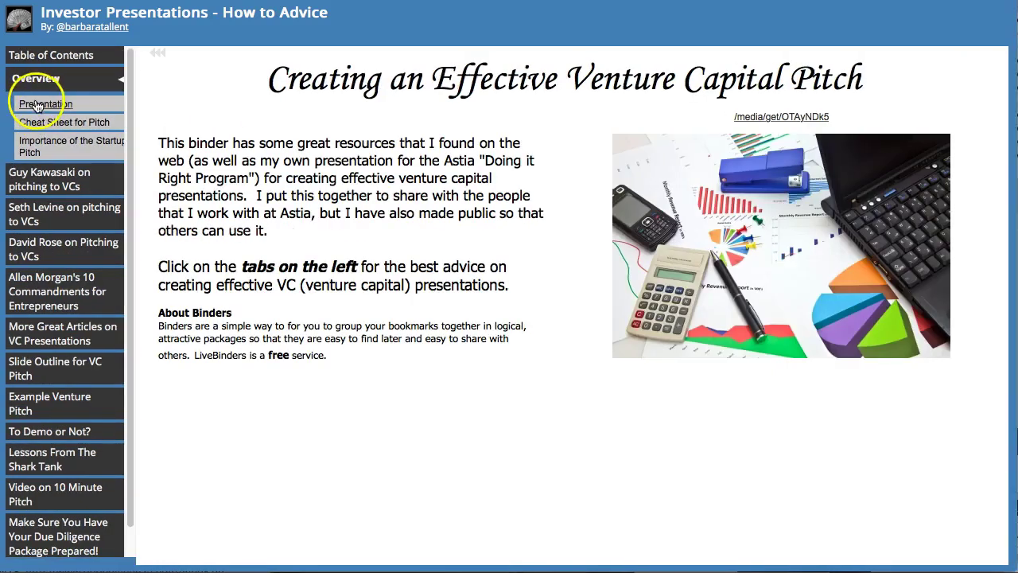
left_click(40, 108)
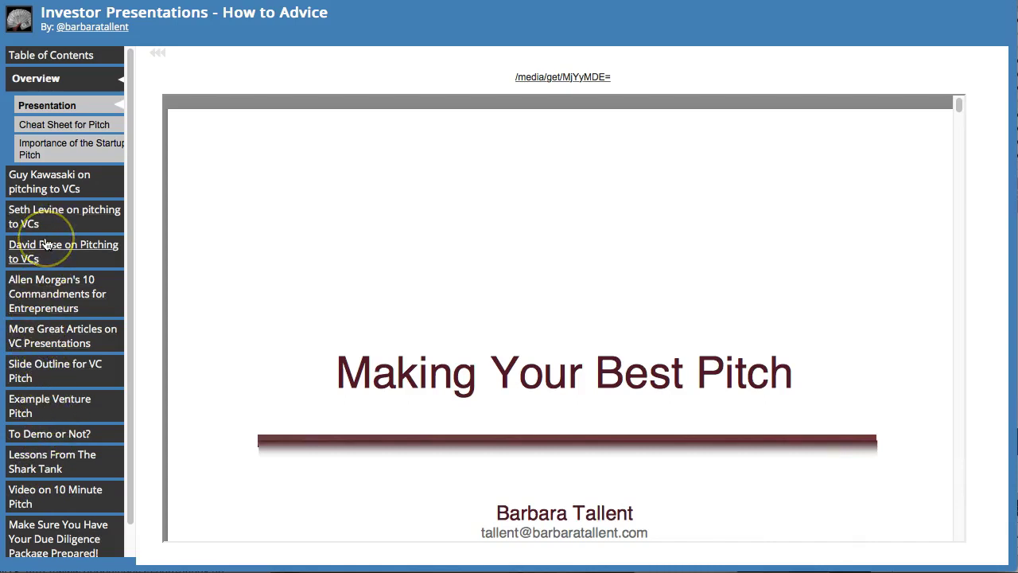
left_click(24, 362)
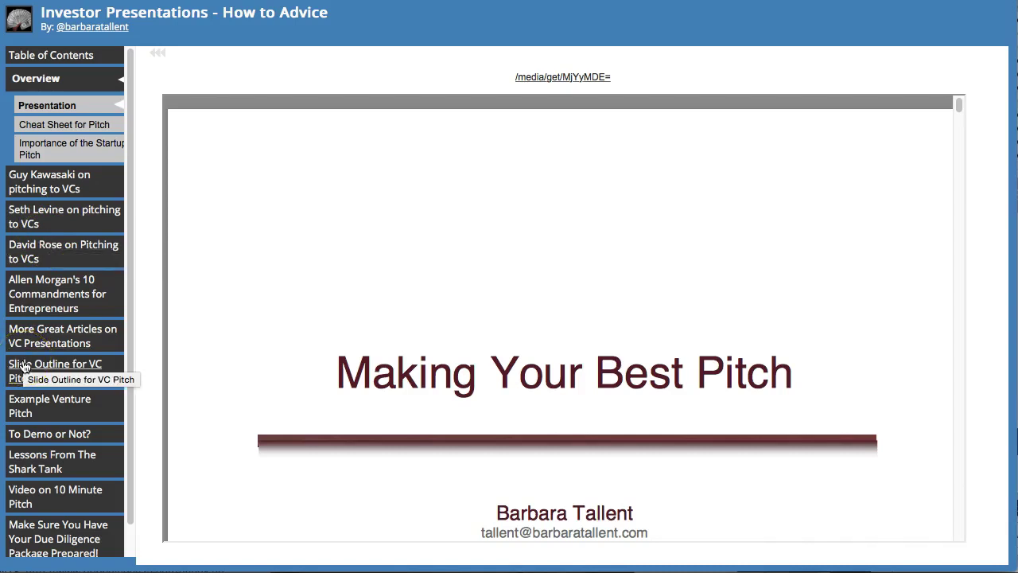
left_click(36, 251)
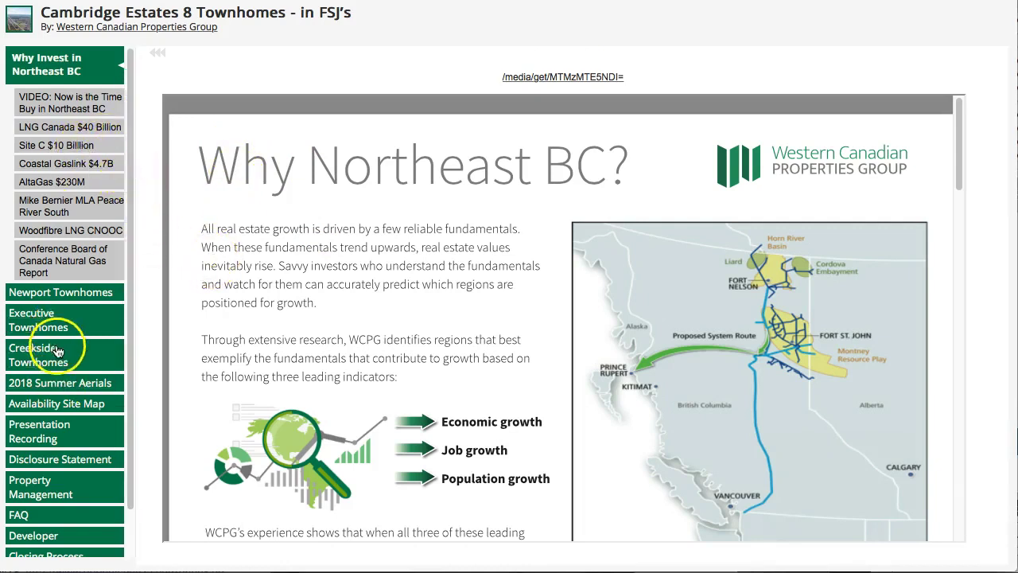
- Show the Cambridge Estates binder's Availability Site Map tab
left_click(49, 405)
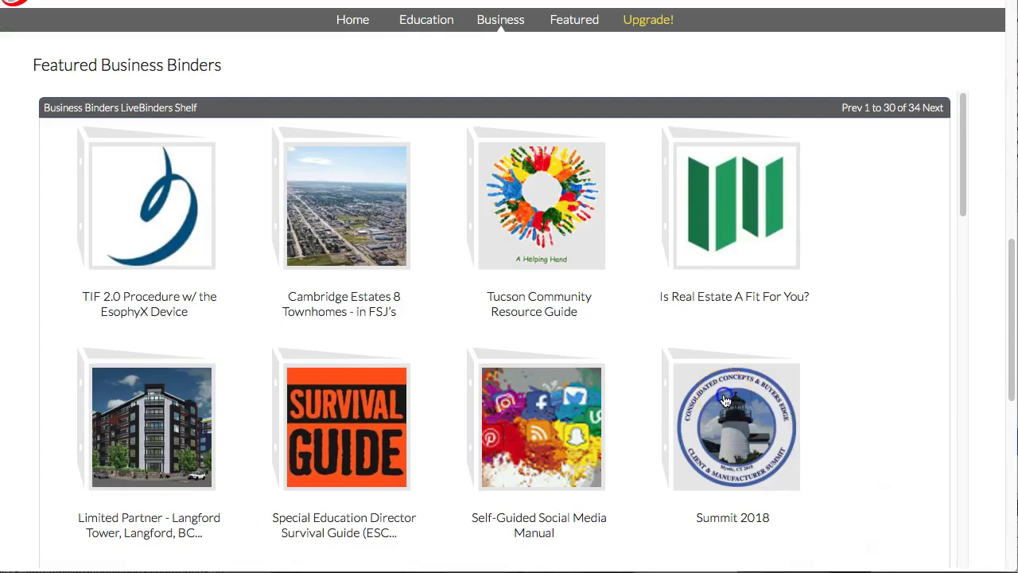
- Open the Summit 2018 binder and view its Client Invite document under Marketing Materials
left_click(724, 398)
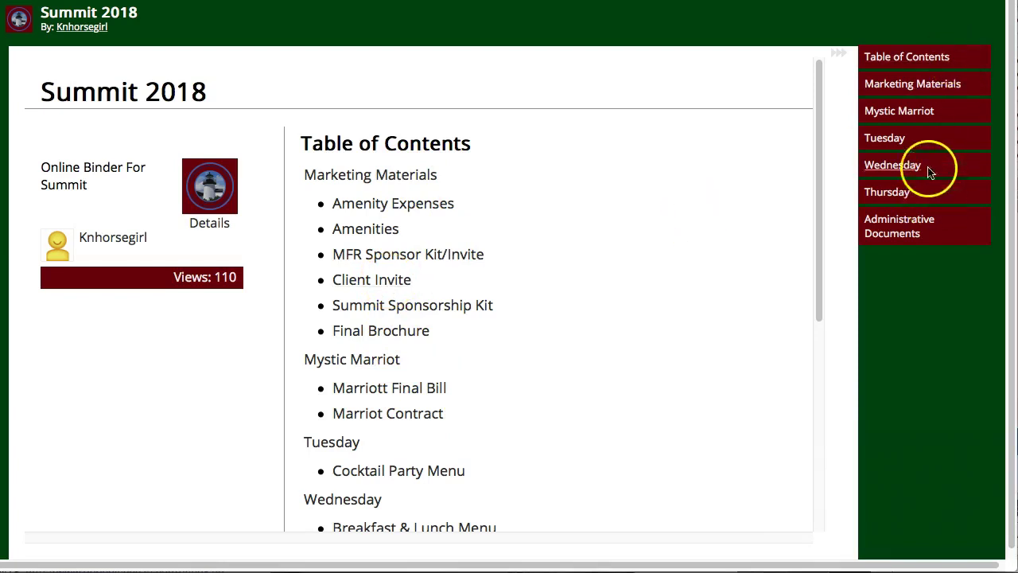
left_click(390, 281)
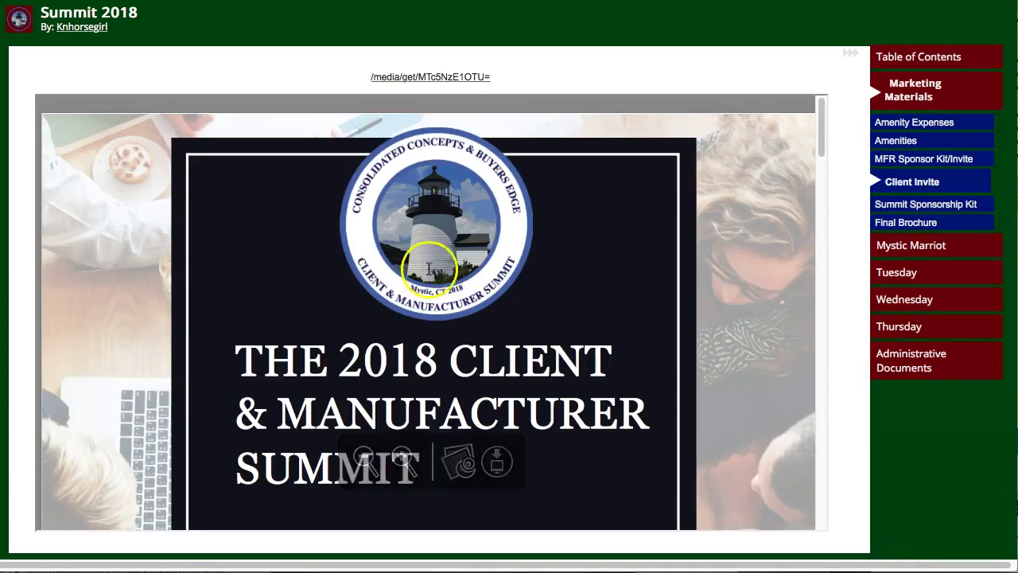
left_click_drag(821, 127, 823, 45)
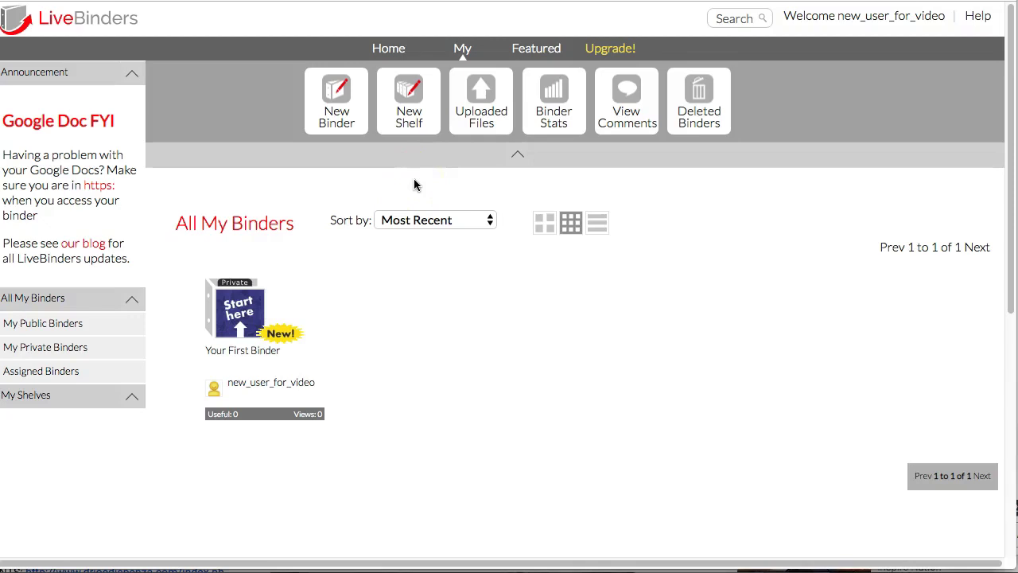
- Open Your First Binder on the PDF Version of Instructions subtab and switch to edit mode
mouse_move(223, 318)
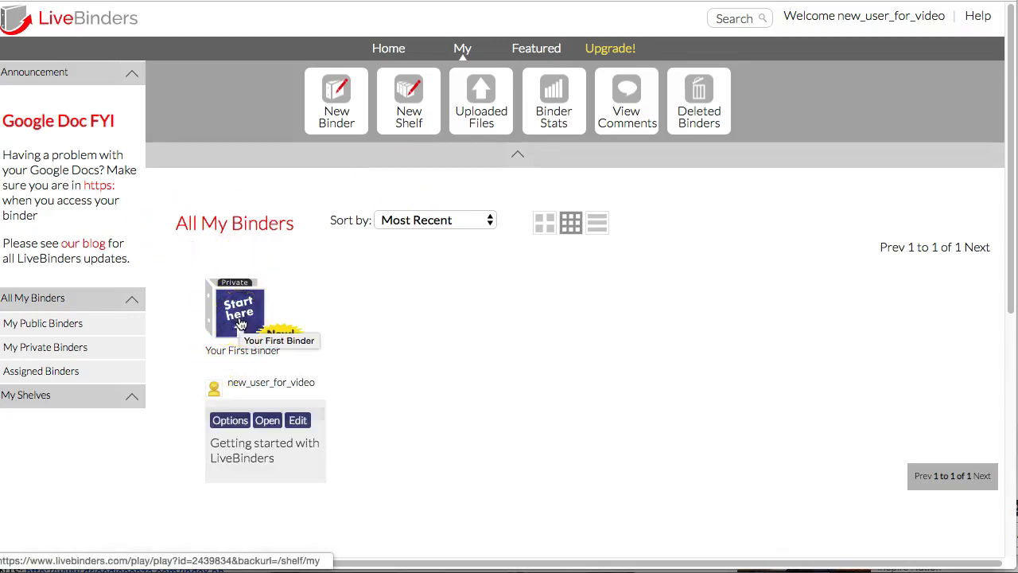
left_click(240, 324)
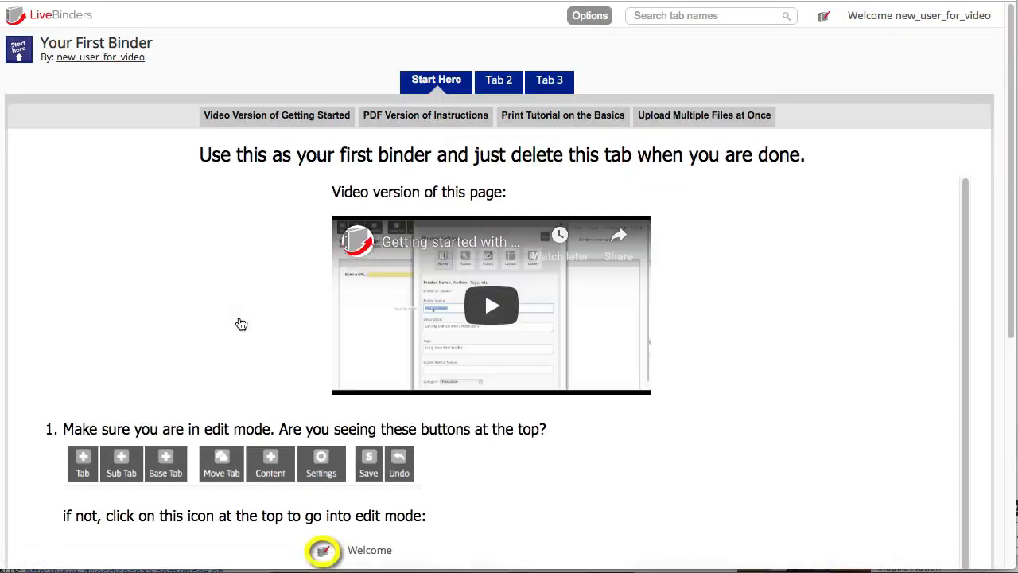
left_click(420, 120)
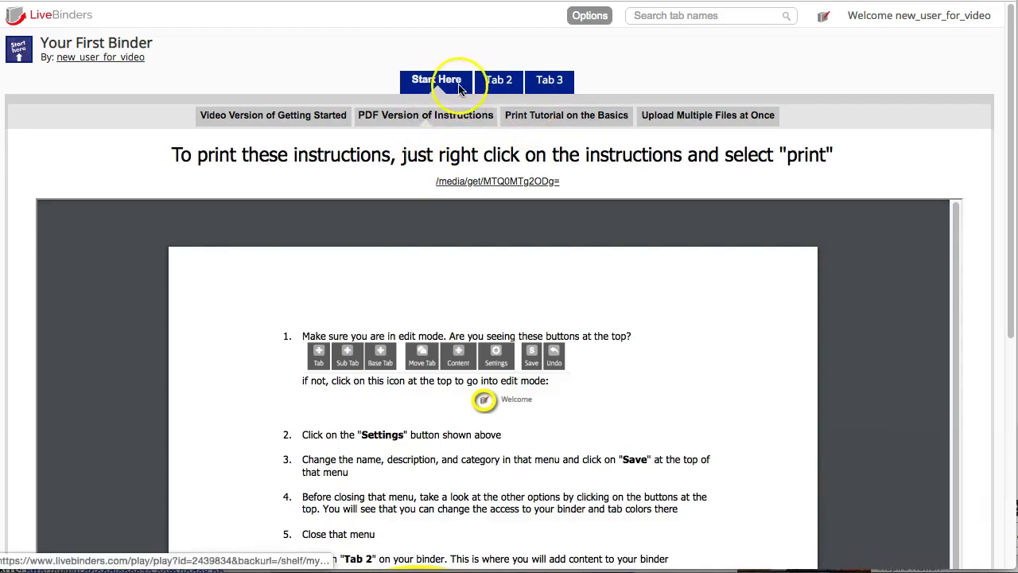
left_click(825, 17)
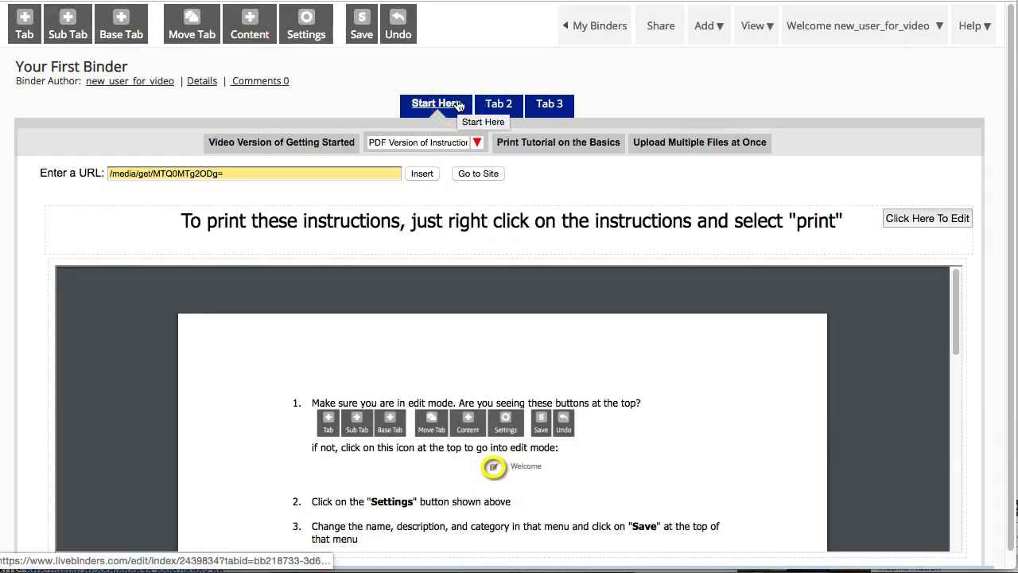
- Rename Tab 2 to 'New Tab Name' and bring up its Add Content panel
left_click(492, 107)
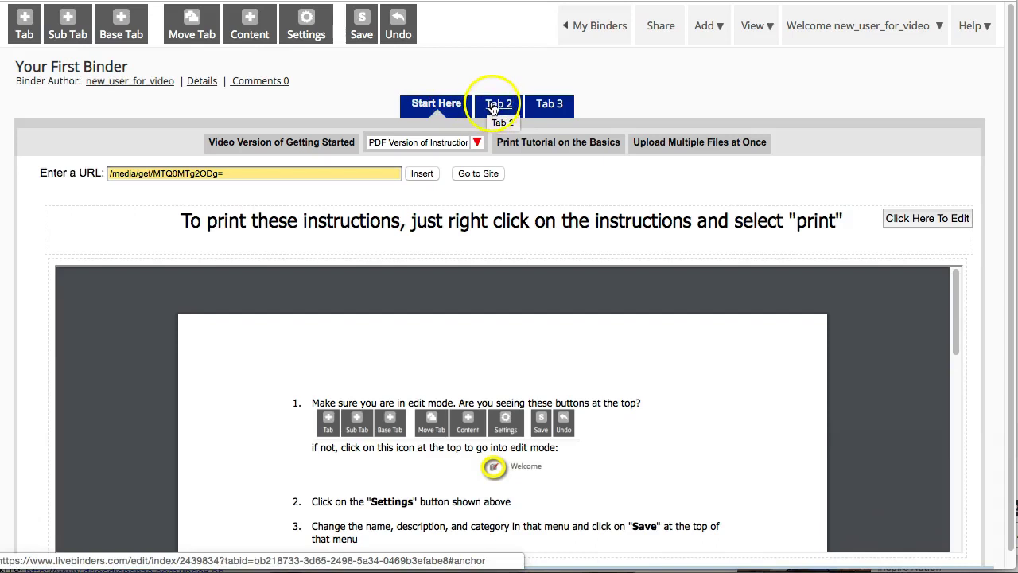
left_click(498, 106)
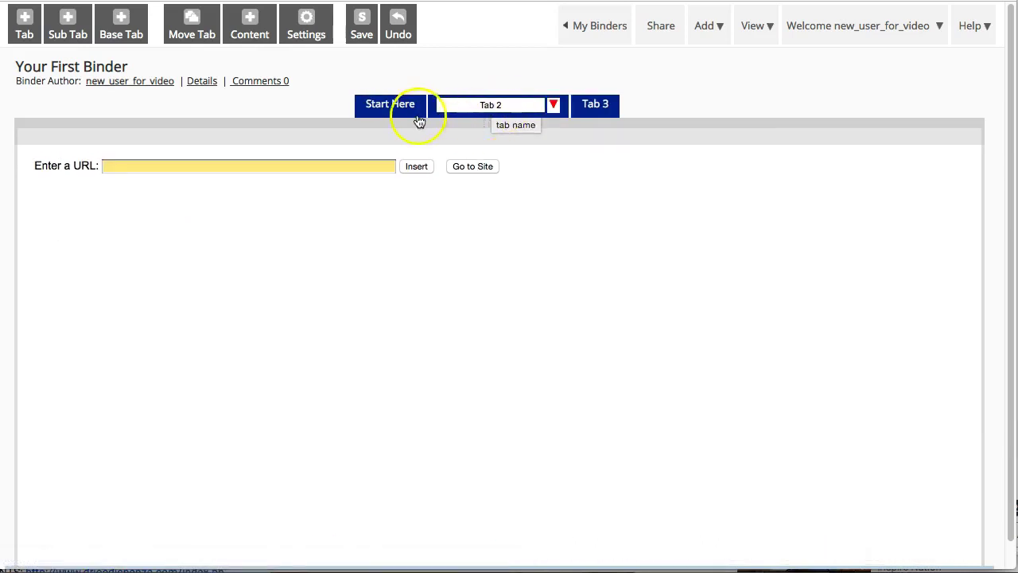
left_click(391, 108)
left_click(490, 105)
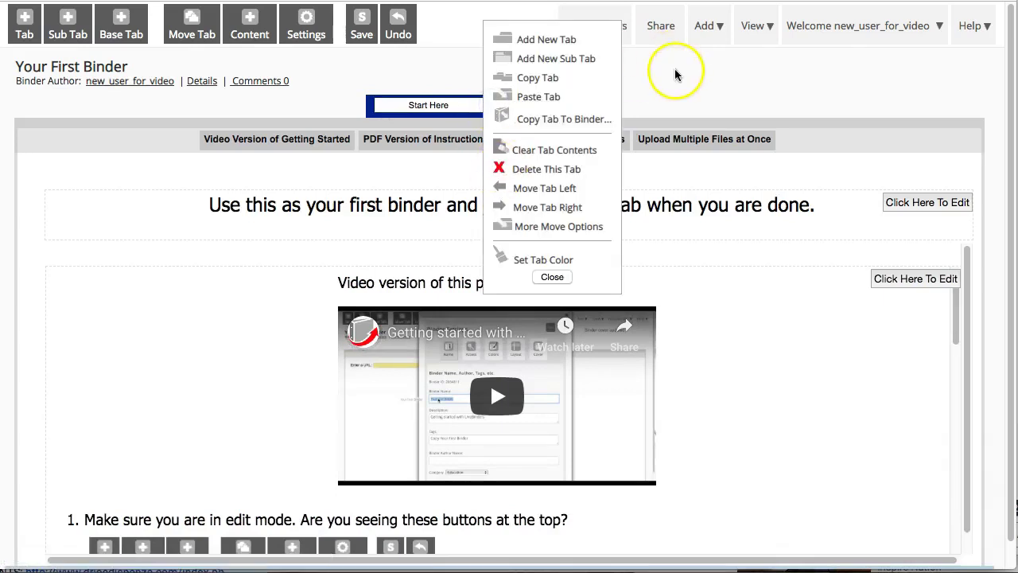
left_click(563, 279)
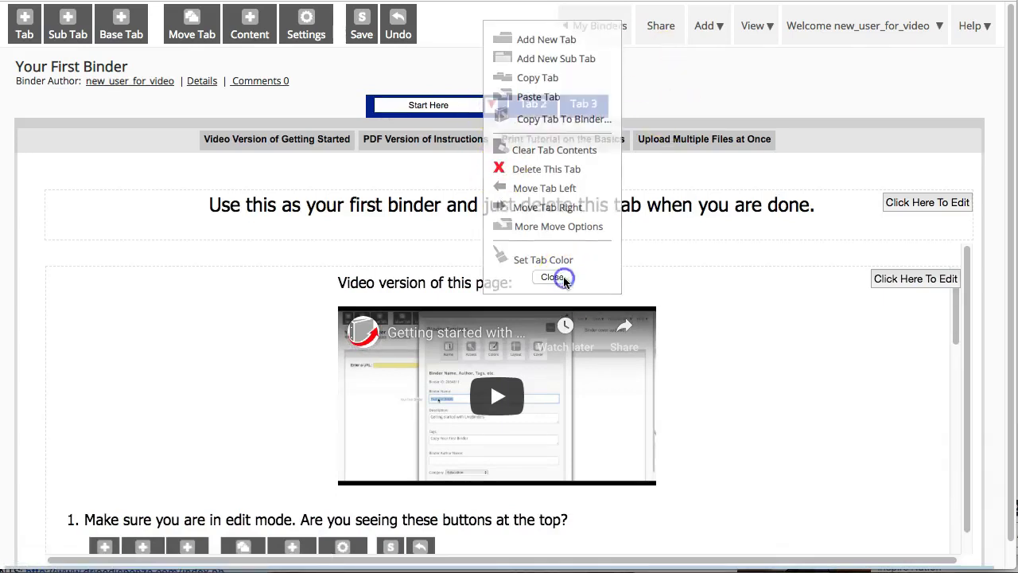
left_click(532, 105)
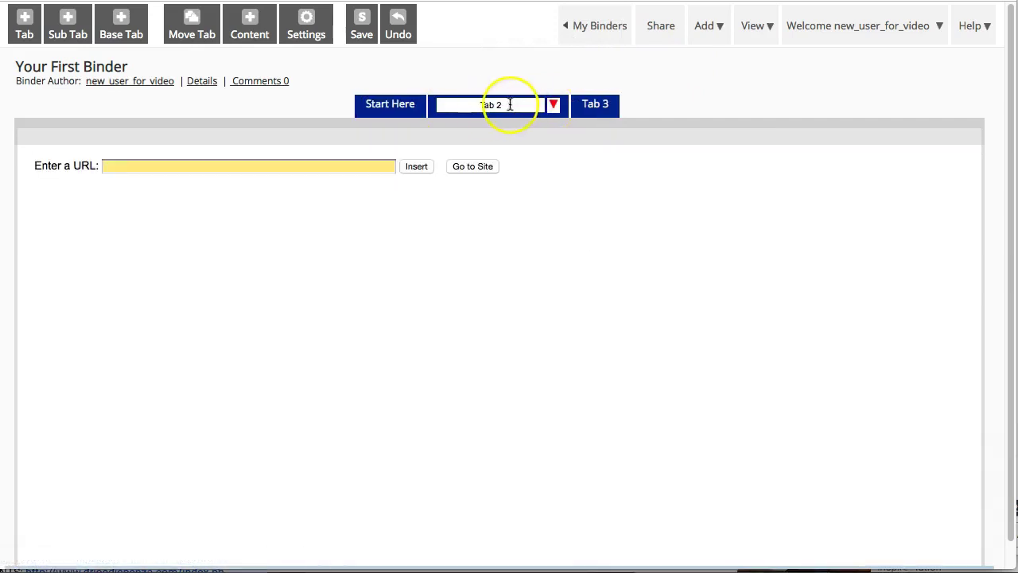
left_click(510, 105)
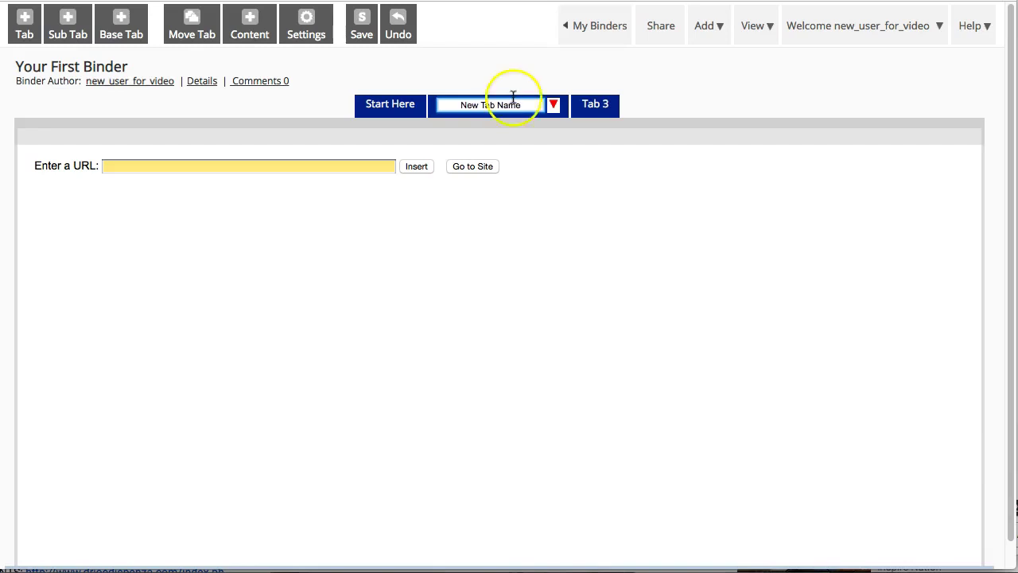
left_click(252, 35)
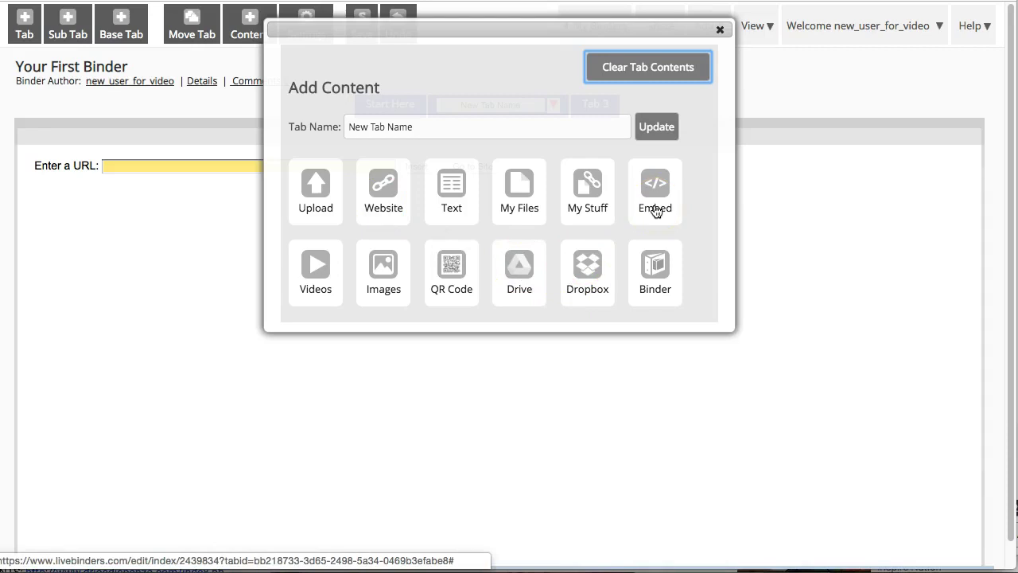
left_click(721, 32)
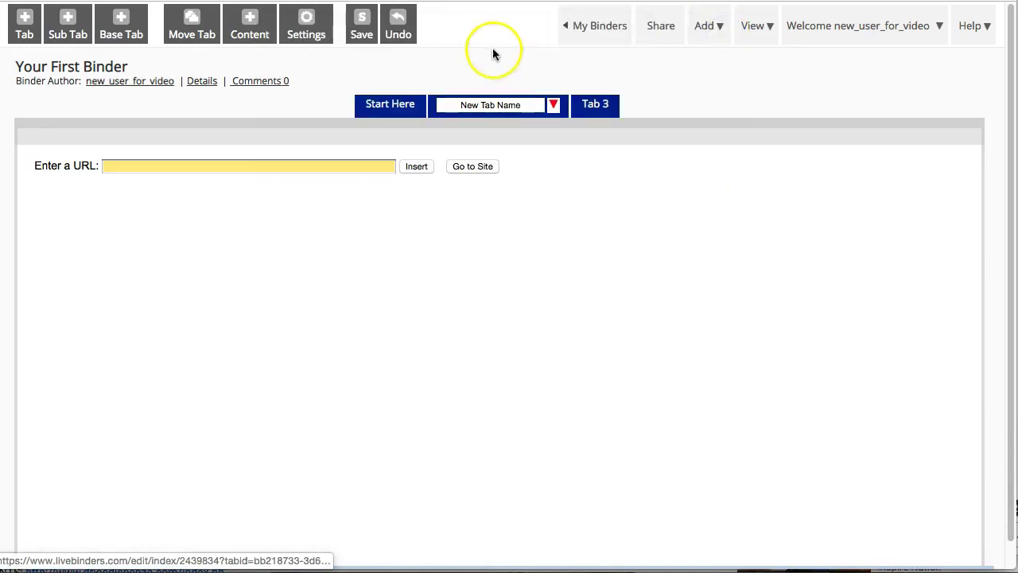
- In Binder Settings Colors, change the default tab colour from blue to dark red #940027
left_click(309, 32)
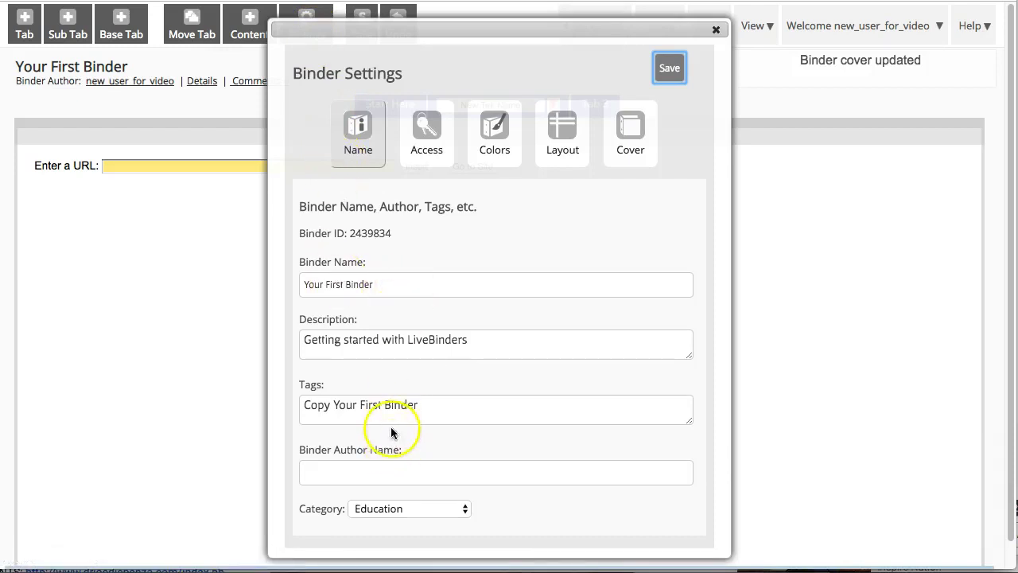
left_click(379, 473)
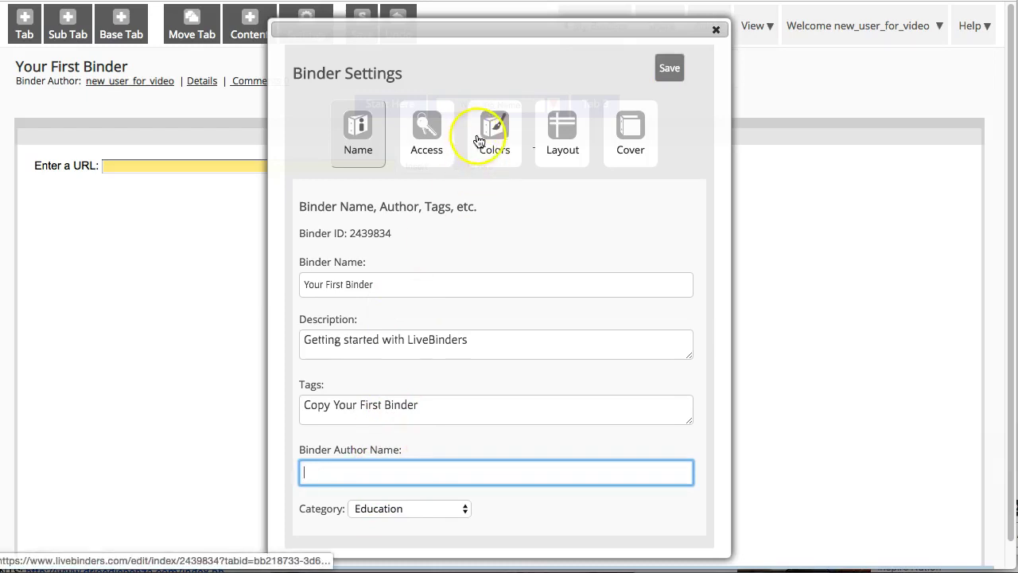
left_click(503, 127)
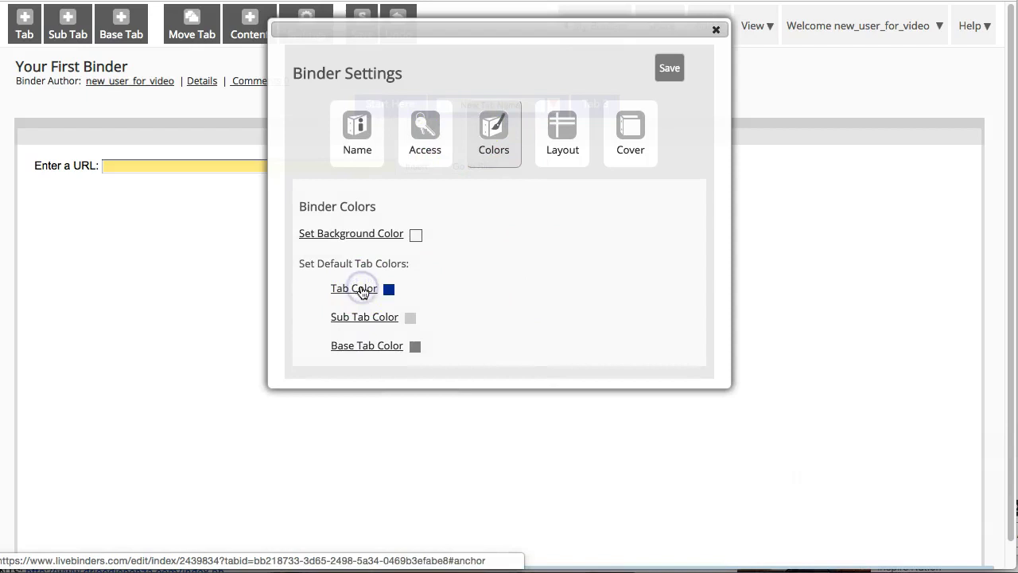
left_click(360, 290)
left_click_drag(561, 262, 573, 202)
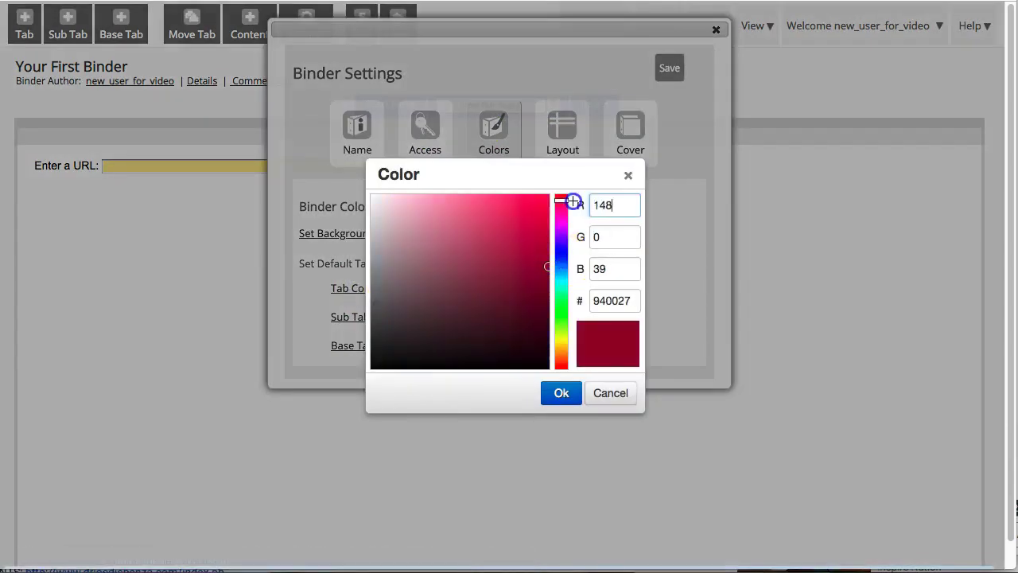
left_click(556, 393)
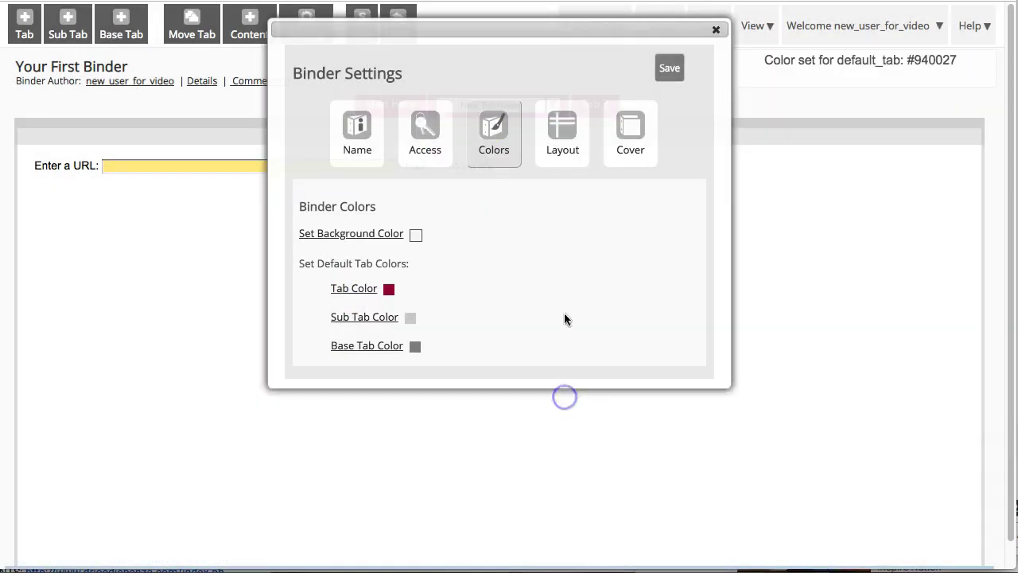
- Keep overview tab and table of contents at None with Stacked Tabs layout, then save and close
left_click(567, 155)
left_click(421, 309)
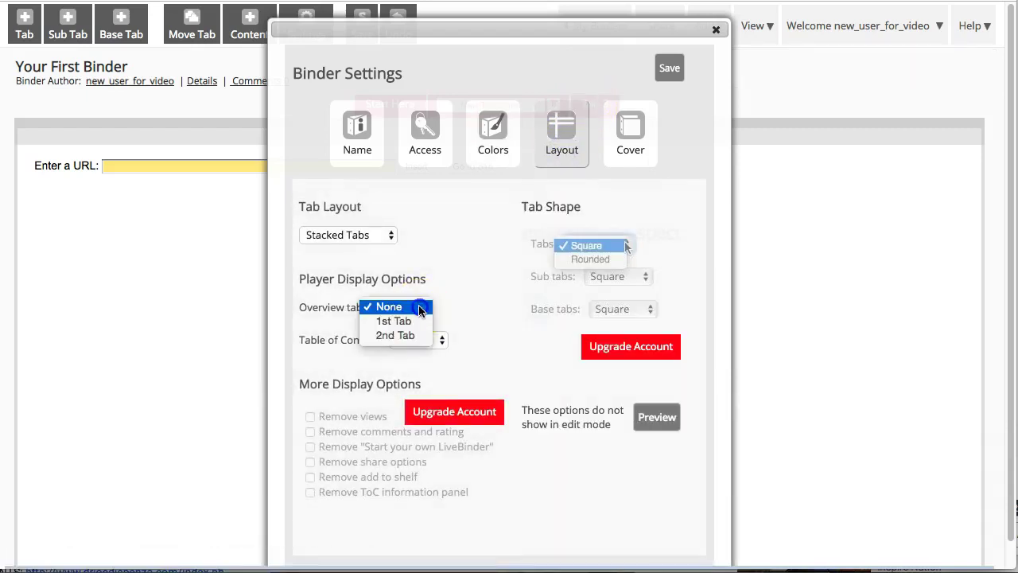
left_click(421, 307)
left_click(441, 340)
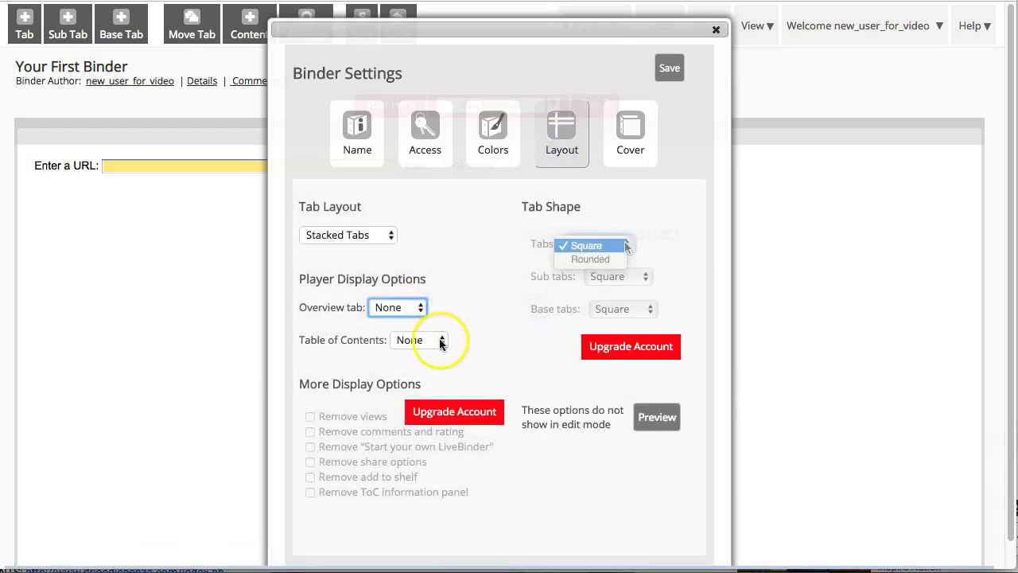
left_click(439, 340)
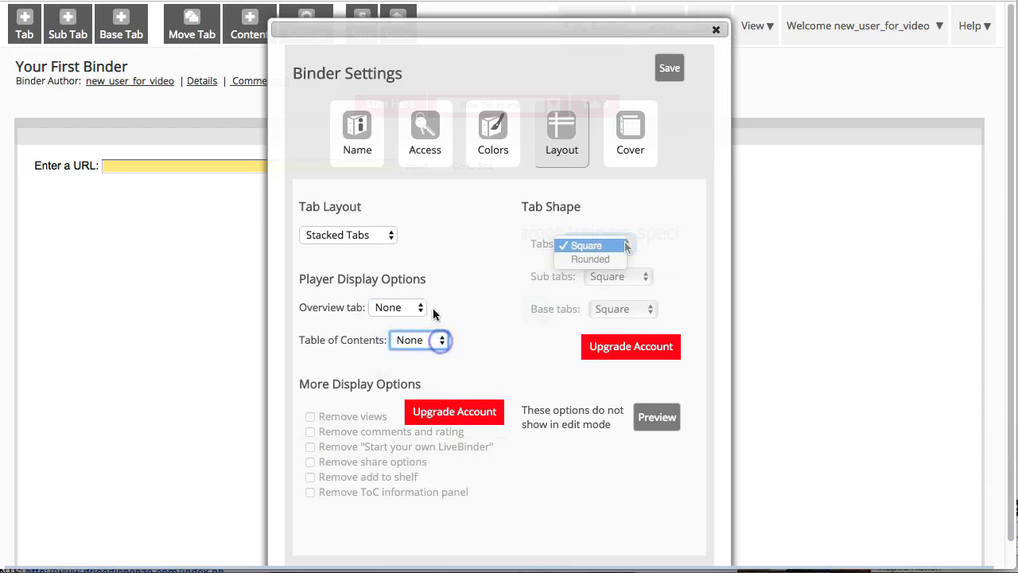
left_click(396, 235)
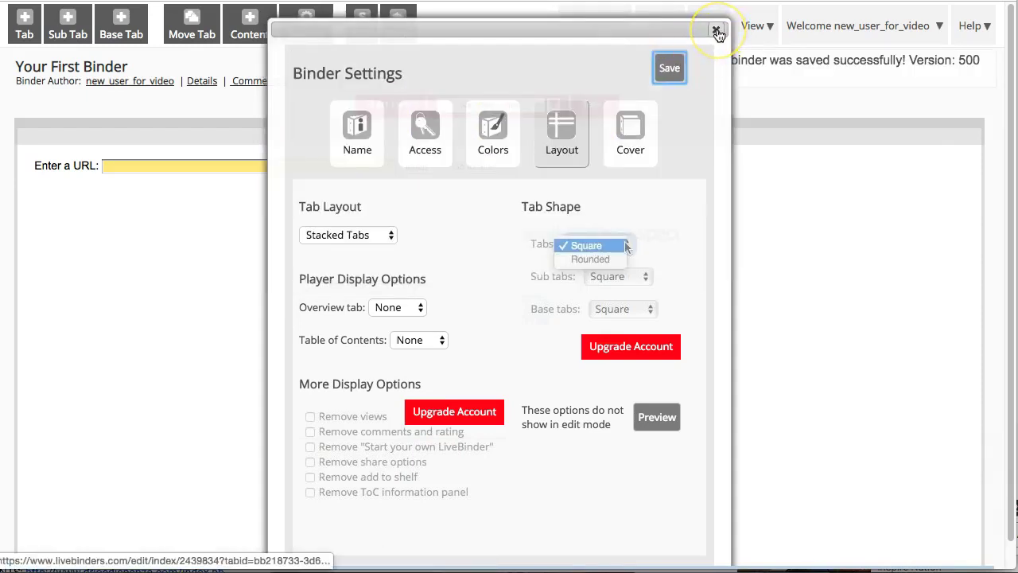
left_click(717, 32)
mouse_move(819, 18)
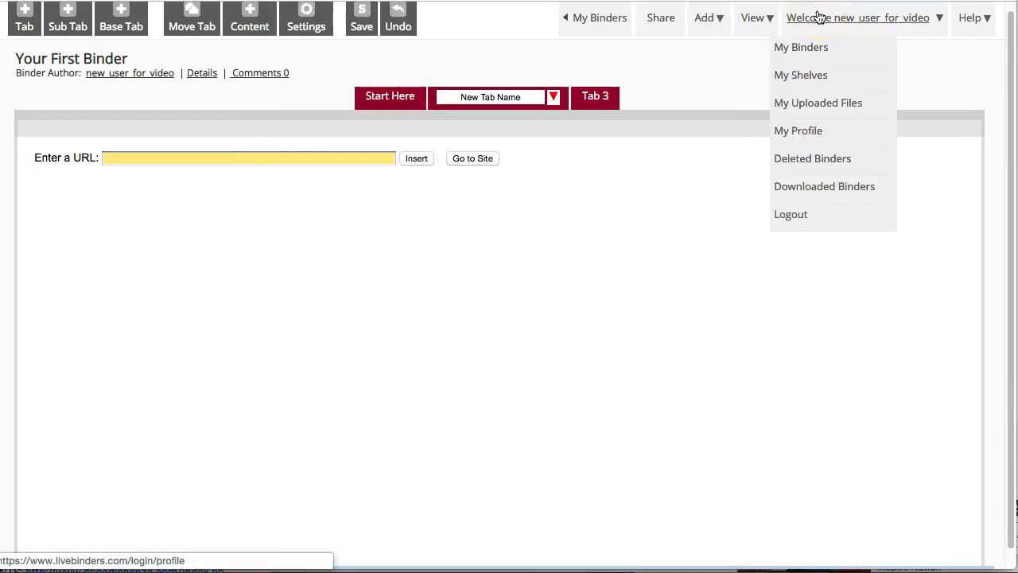
- View the My Uploaded Files page, then go to My Binders from the Welcome menu
left_click(817, 104)
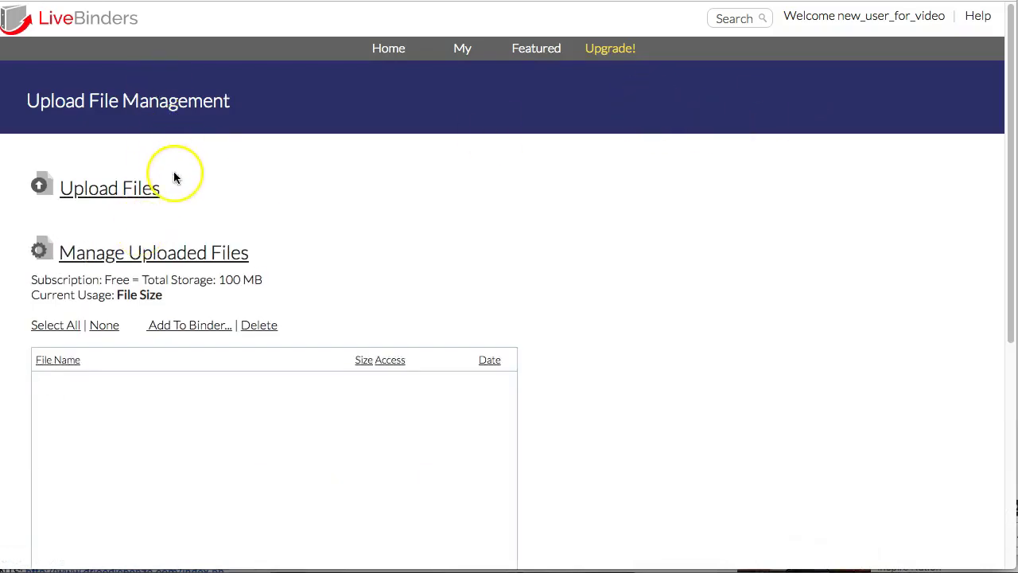
mouse_move(880, 19)
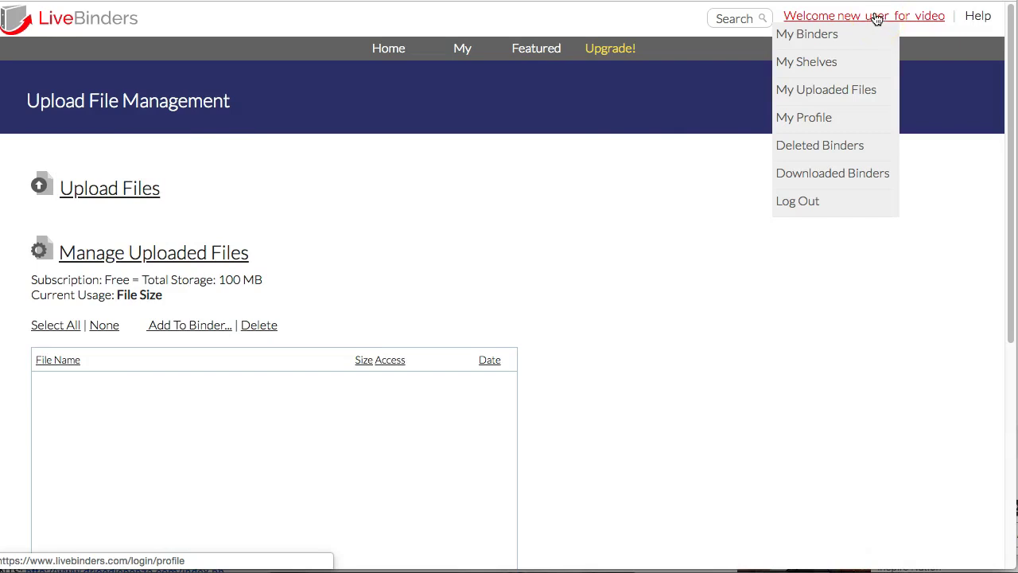
left_click(806, 35)
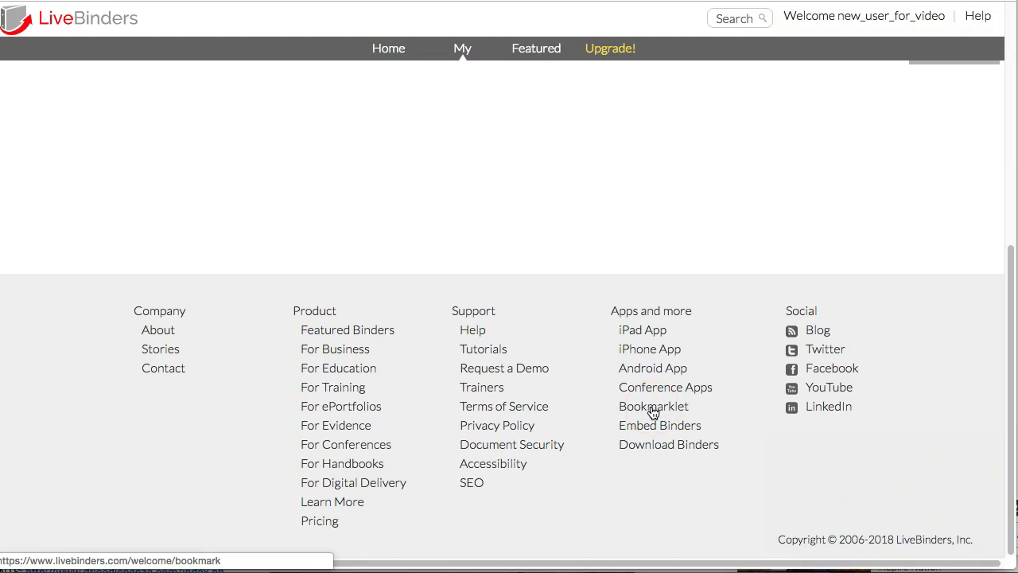
- Open the LiveBinder It bookmarklet page from the footer's Apps and more section
left_click(653, 407)
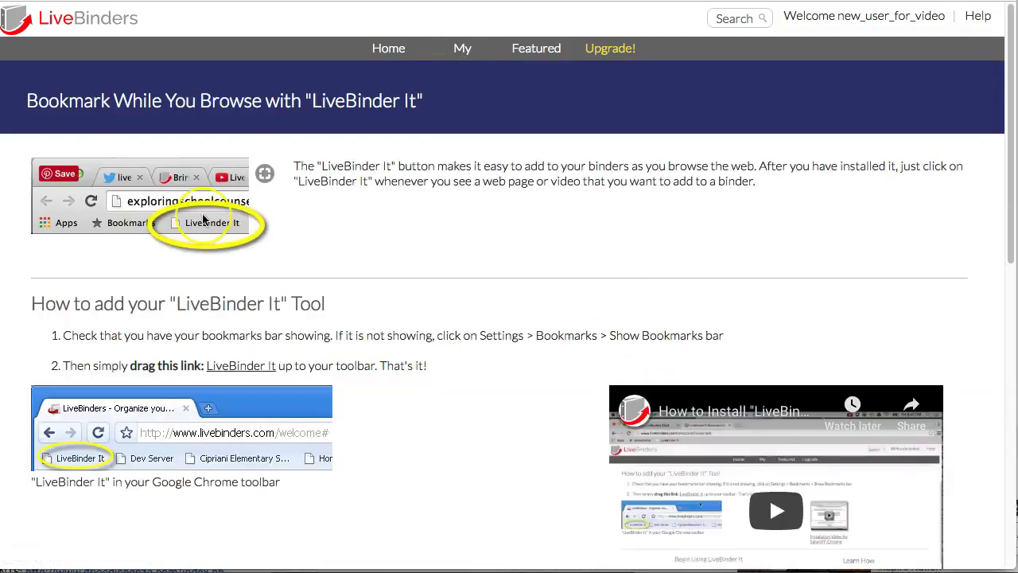